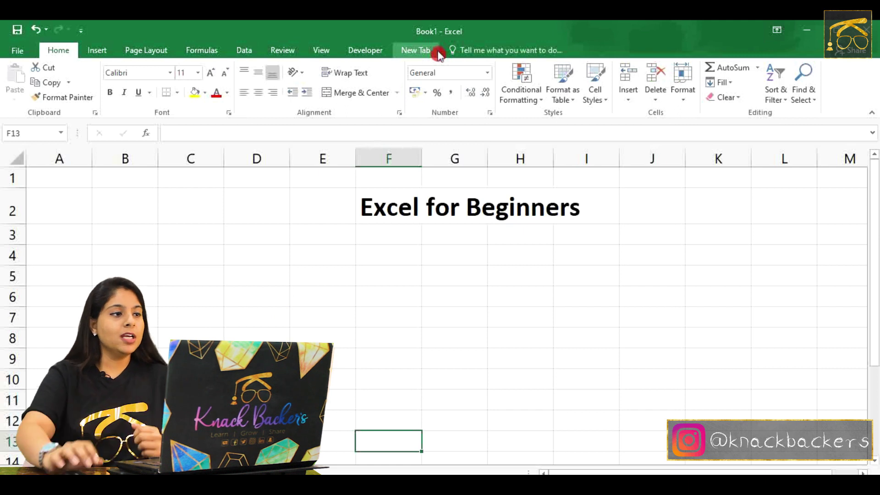
# - Look through the ribbon's command groups in order: Home, Insert, Page Layout, Formulas, Data, Review and View
pyautogui.click(12, 49)
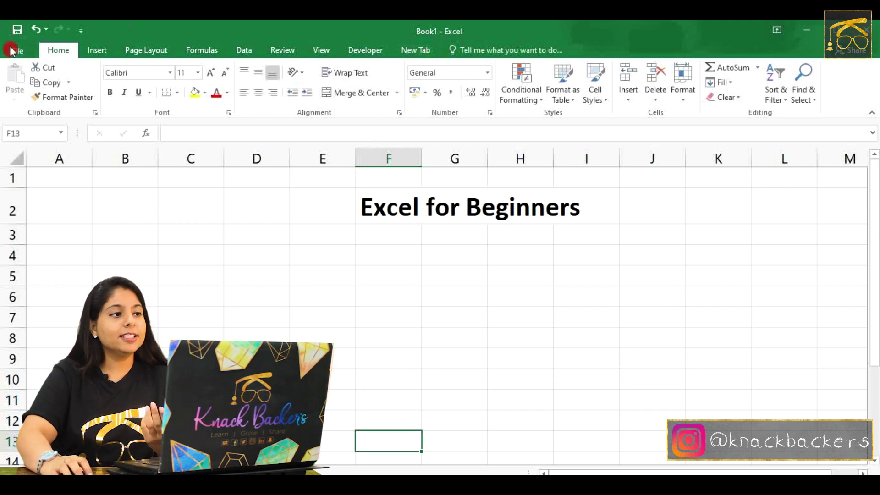
pyautogui.click(29, 49)
pyautogui.click(55, 52)
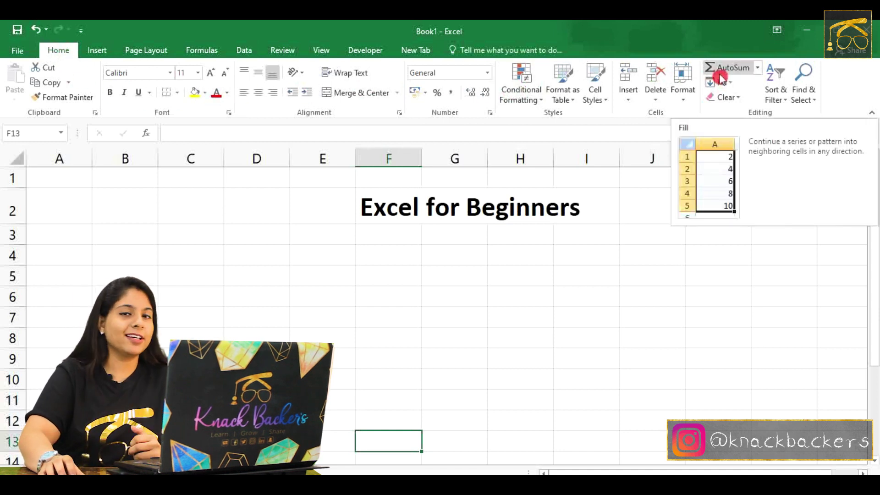
pyautogui.click(89, 54)
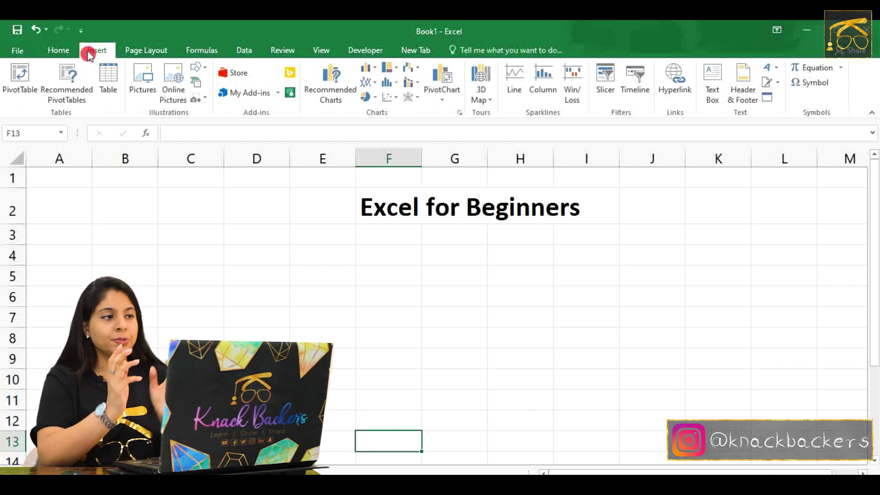
pyautogui.click(148, 52)
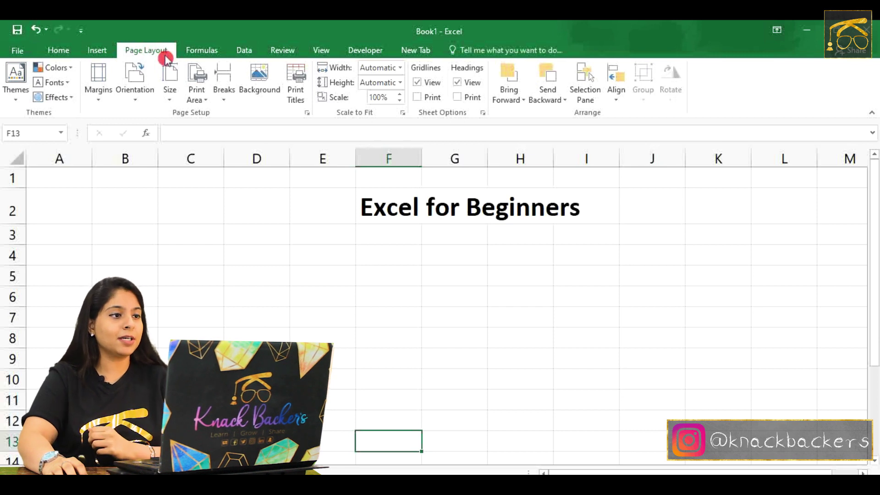
pyautogui.click(198, 54)
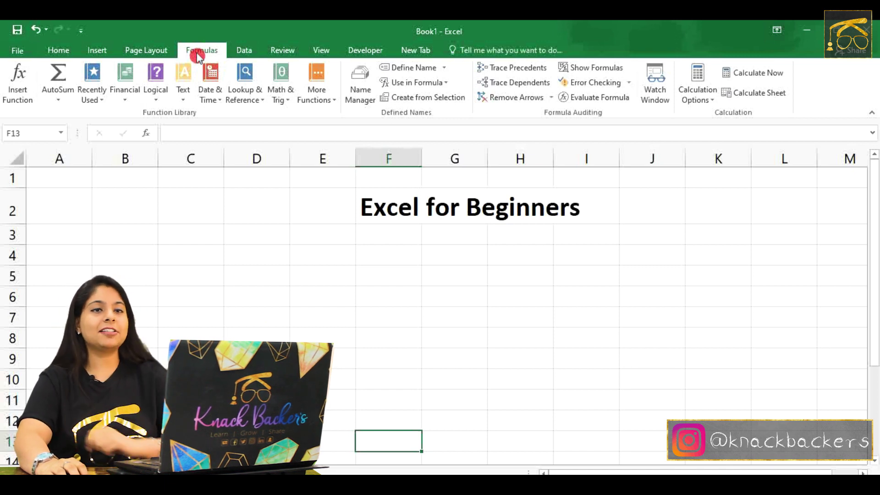
pyautogui.click(257, 53)
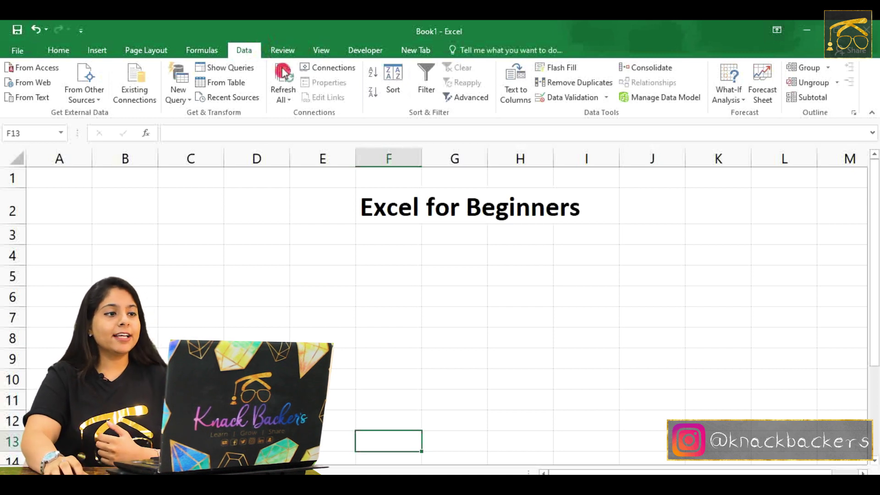
pyautogui.click(295, 52)
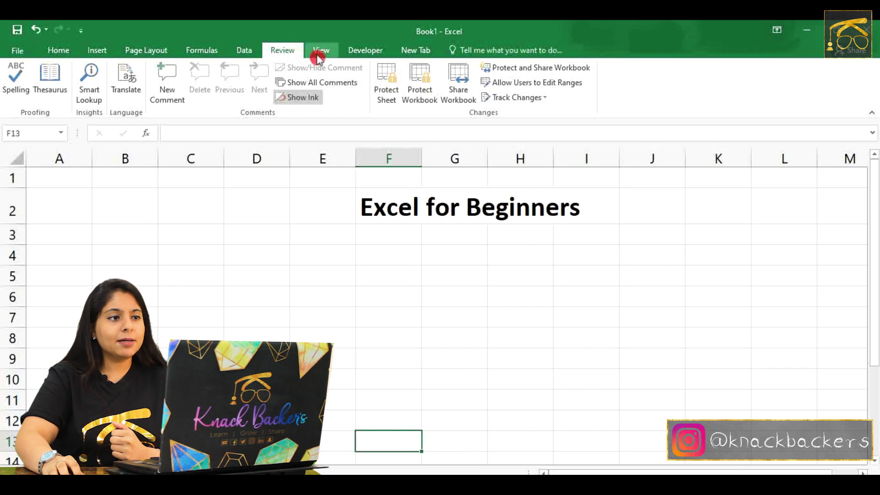
pyautogui.click(317, 56)
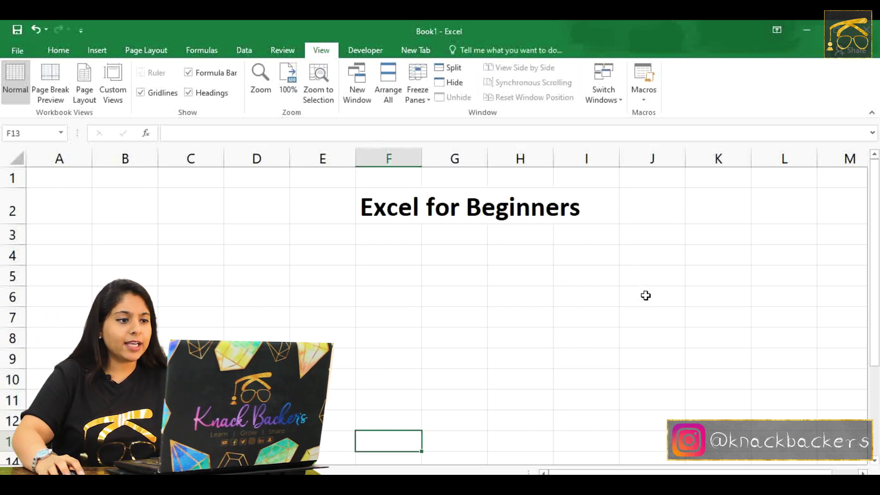
# - Select cell H6, hide the worksheet's gridlines and show them again
pyautogui.click(278, 305)
pyautogui.click(341, 298)
pyautogui.click(499, 302)
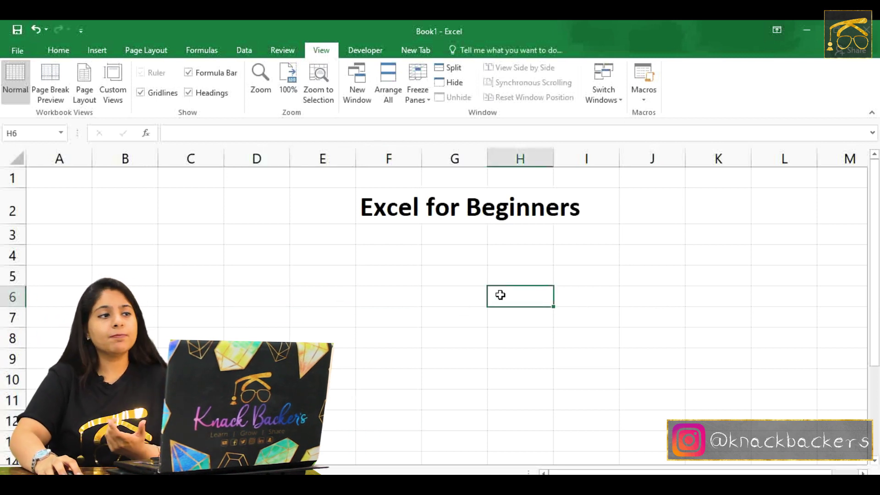
pyautogui.click(143, 93)
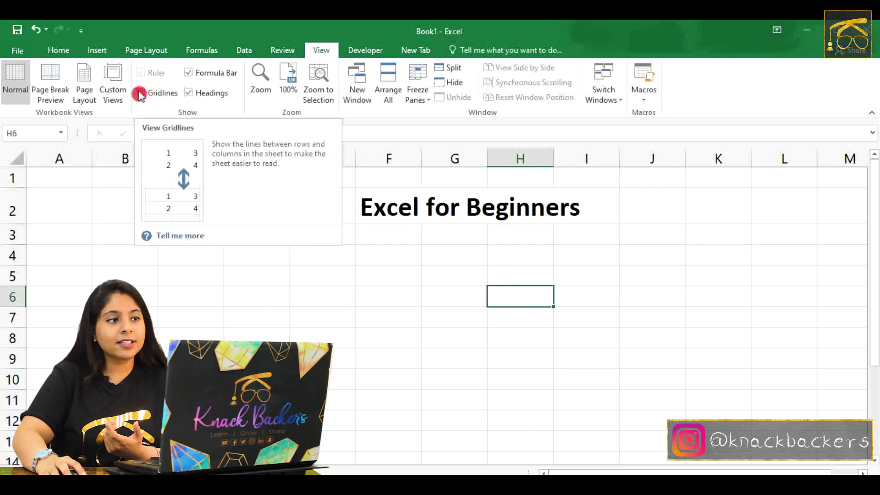
pyautogui.click(140, 93)
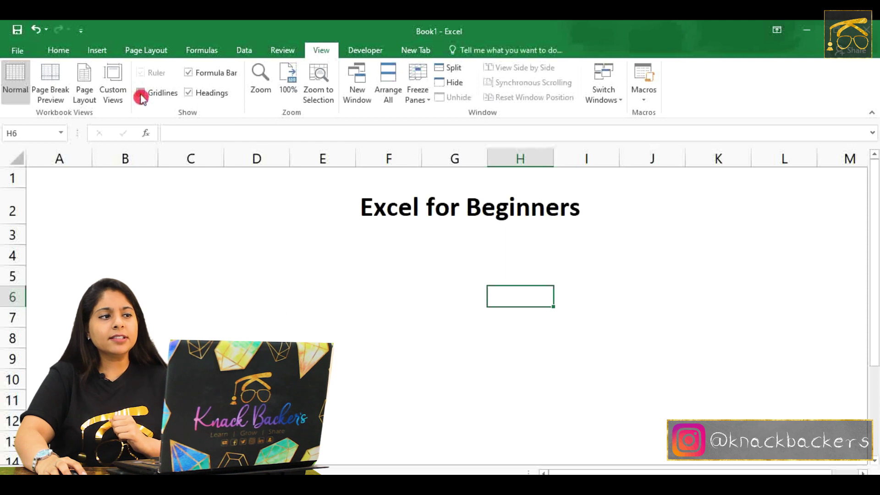
pyautogui.click(141, 94)
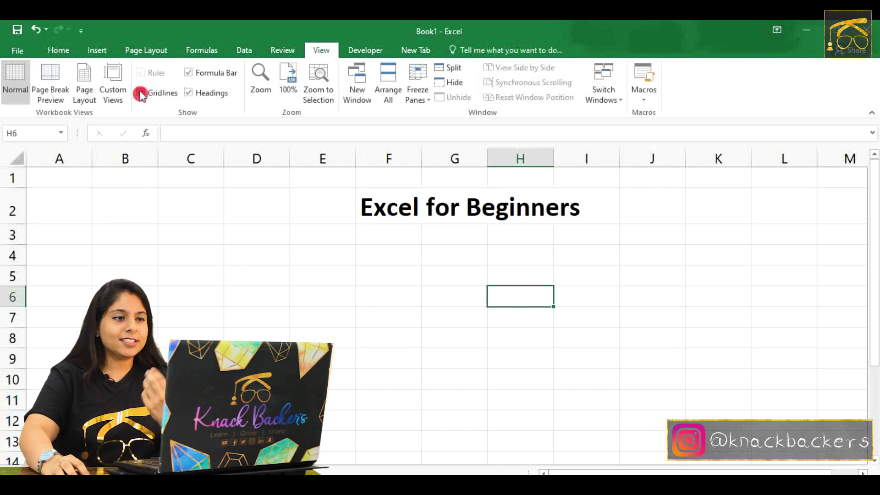
# - Look at the Developer commands and return to the Home commands
pyautogui.click(367, 51)
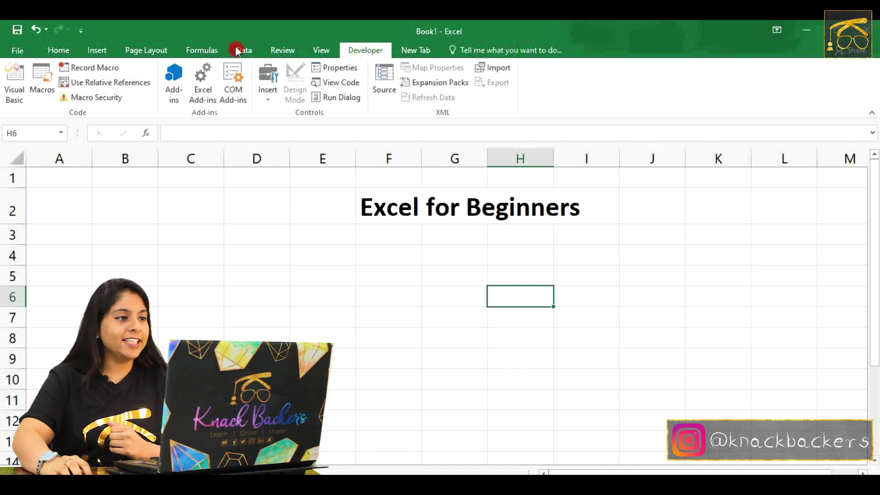
pyautogui.click(58, 50)
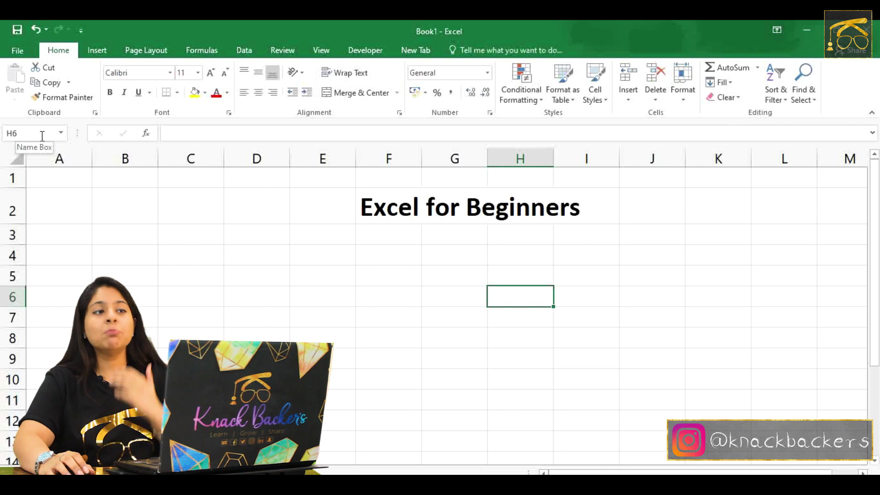
# - Select cell B4, several whole columns one at a time up to column F, and rows 1 and 2 individually
pyautogui.click(125, 258)
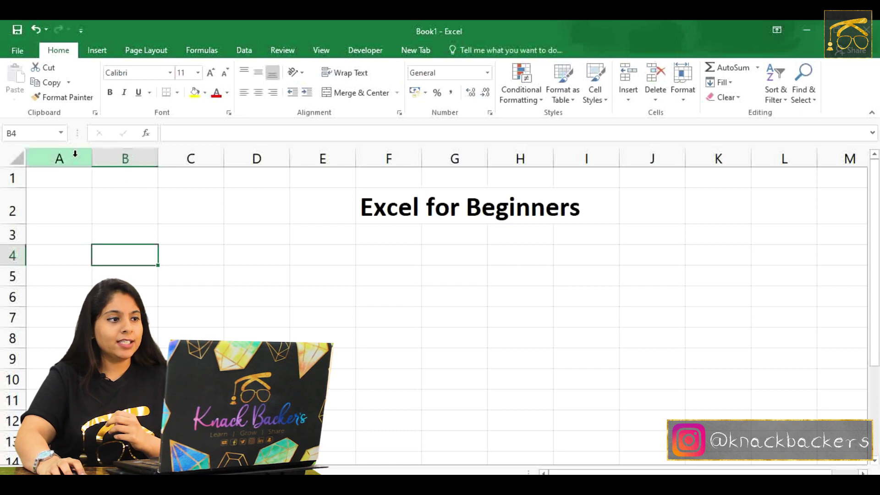
pyautogui.click(91, 156)
pyautogui.click(133, 158)
pyautogui.click(202, 157)
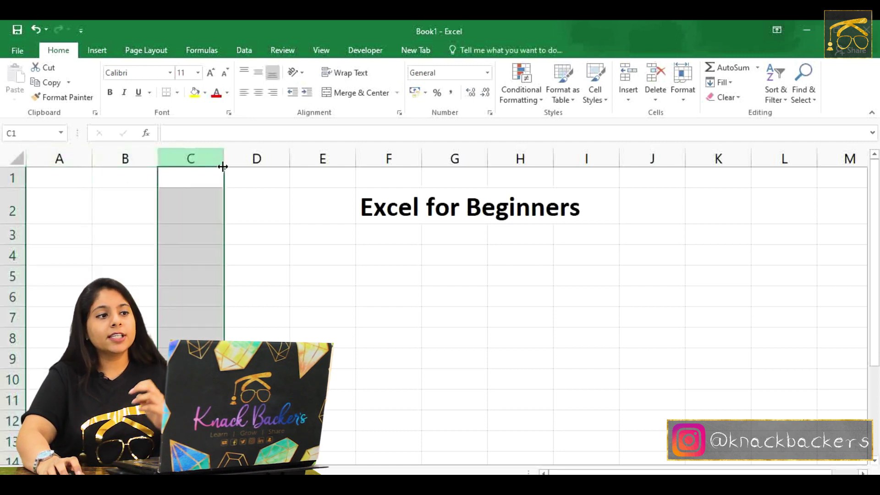
pyautogui.click(265, 153)
pyautogui.click(305, 154)
pyautogui.click(373, 154)
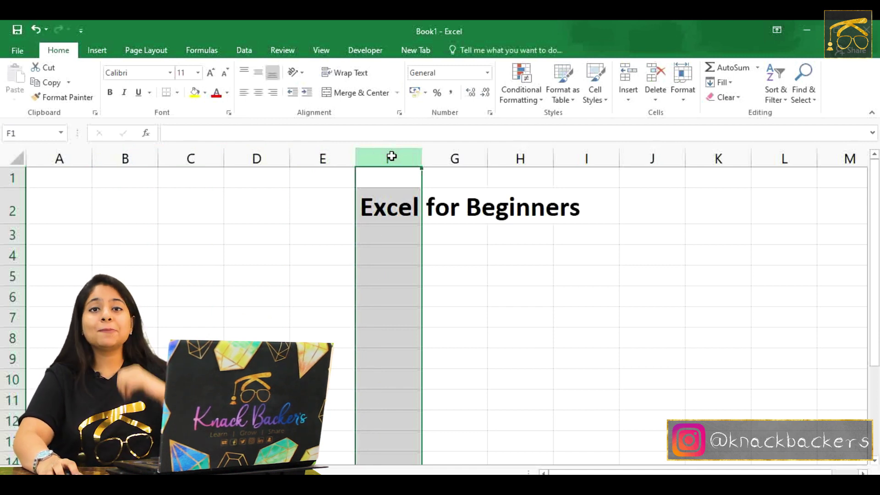
pyautogui.click(8, 177)
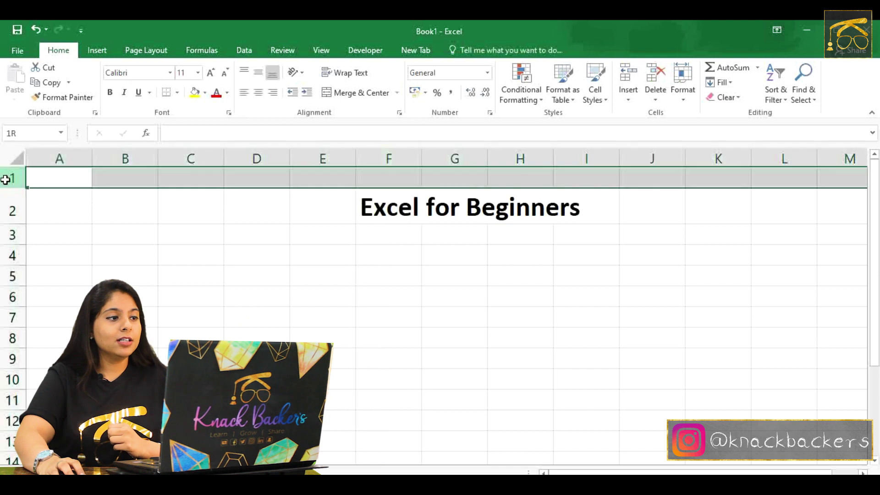
pyautogui.click(3, 200)
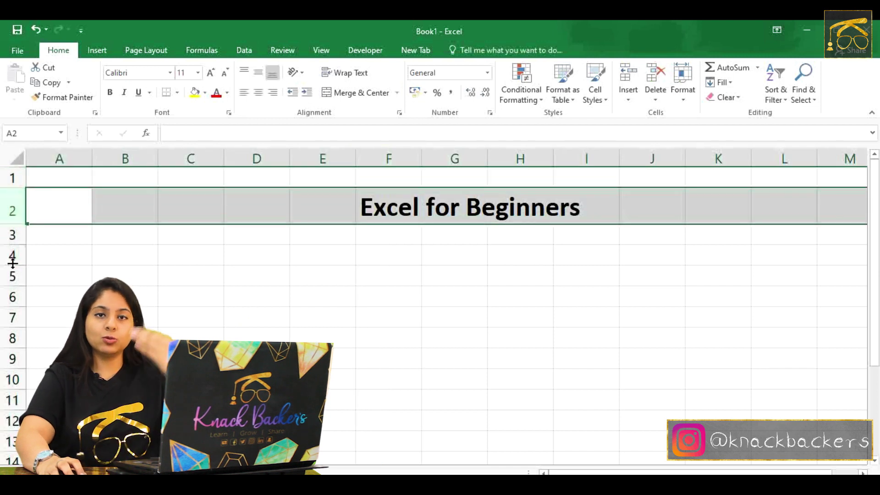
# - Enter a person's first name in cell B5
pyautogui.click(124, 203)
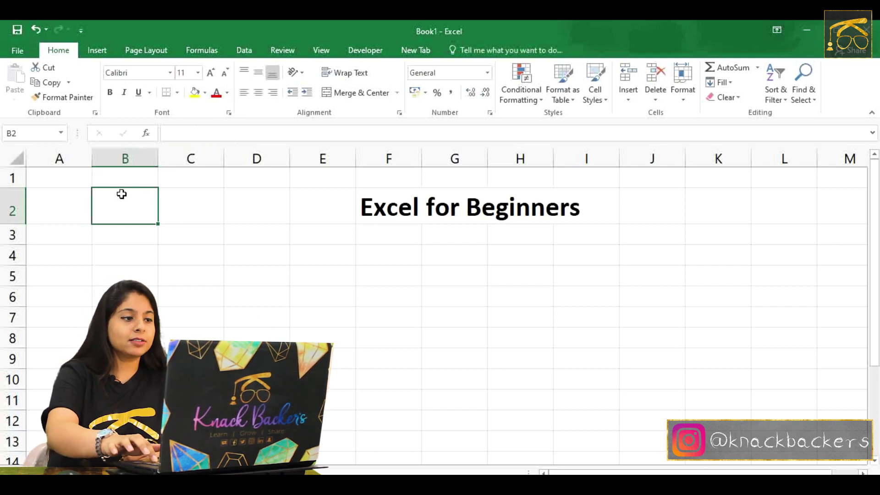
pyautogui.press('Down')
pyautogui.press('Down')
pyautogui.press('Down')
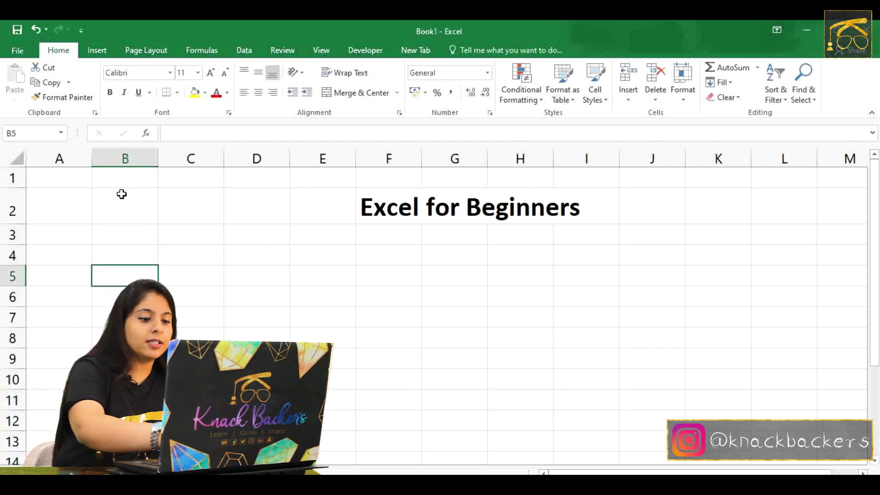
pyautogui.write('Rythum')
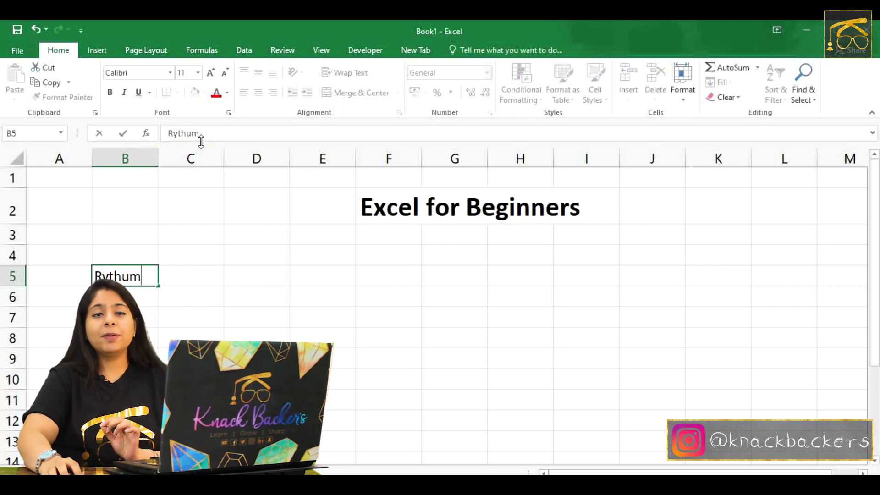
pyautogui.click(218, 133)
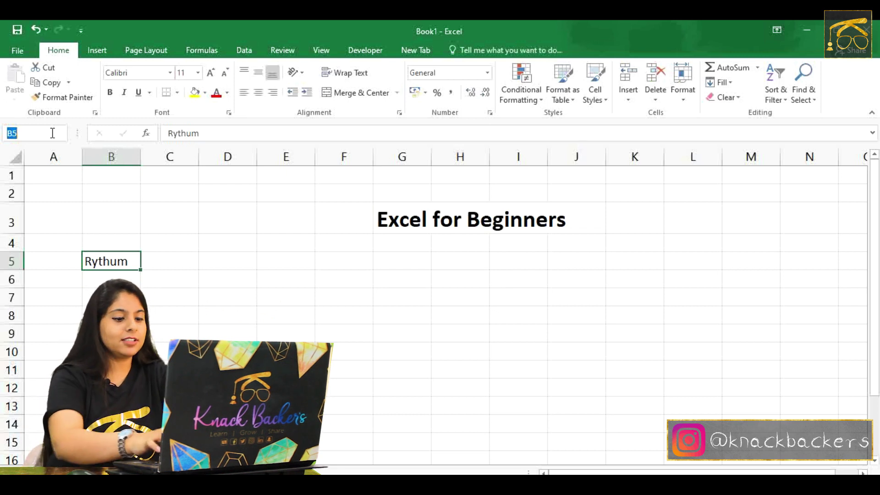
# - Assign the defined name "Name" to cell B5 and check it by selecting cell C9 and reselecting B5
pyautogui.write('Na')
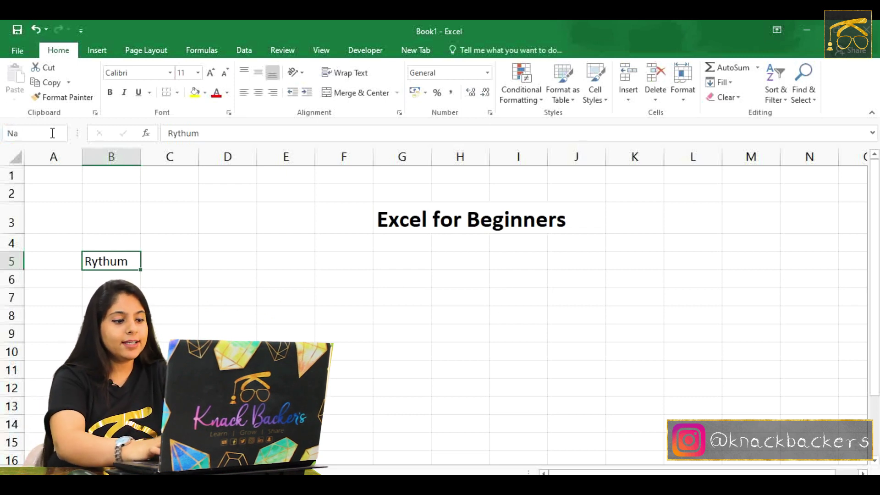
pyautogui.write('me')
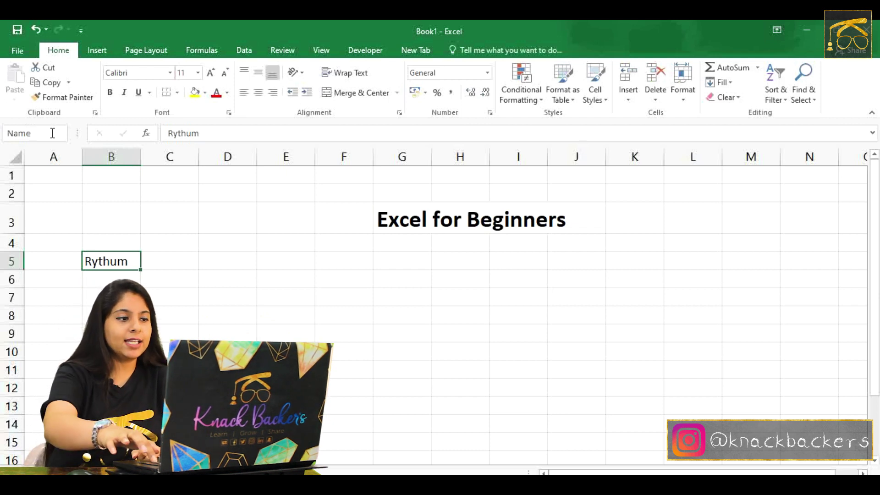
pyautogui.press('Return')
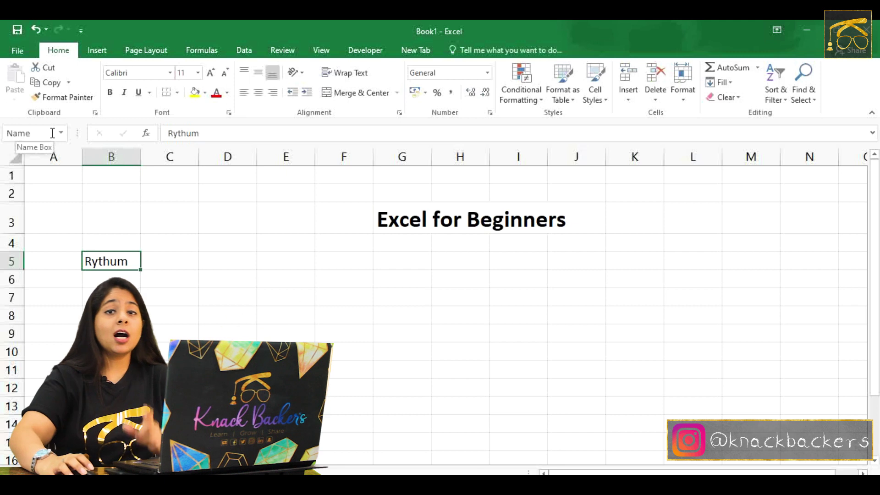
pyautogui.click(181, 330)
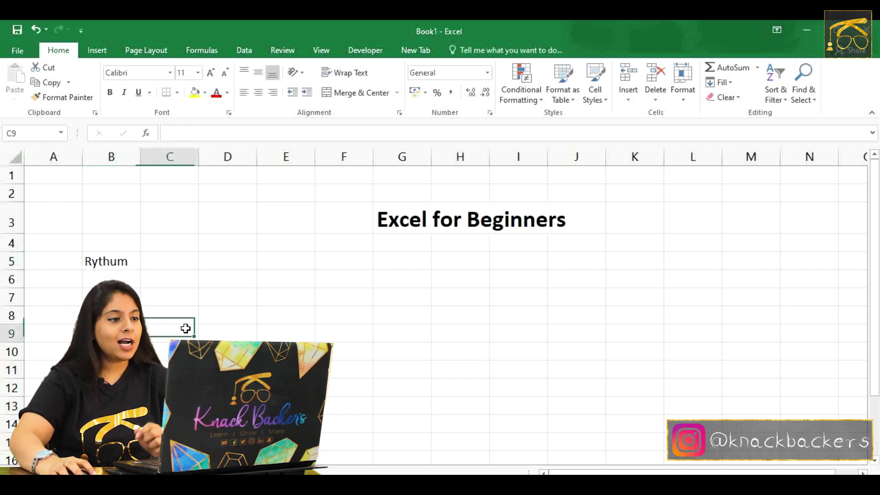
pyautogui.click(127, 262)
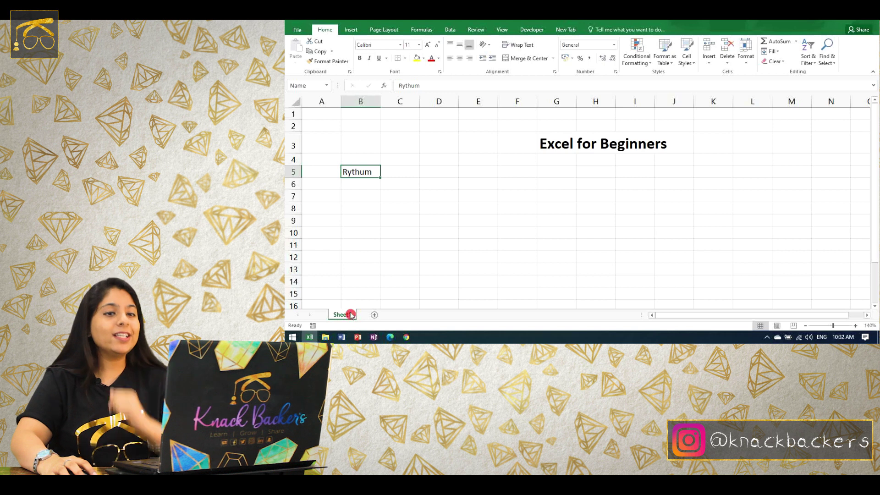
# - Rename the worksheet Sheet1 as "Knack Backers"
pyautogui.doubleClick(347, 315)
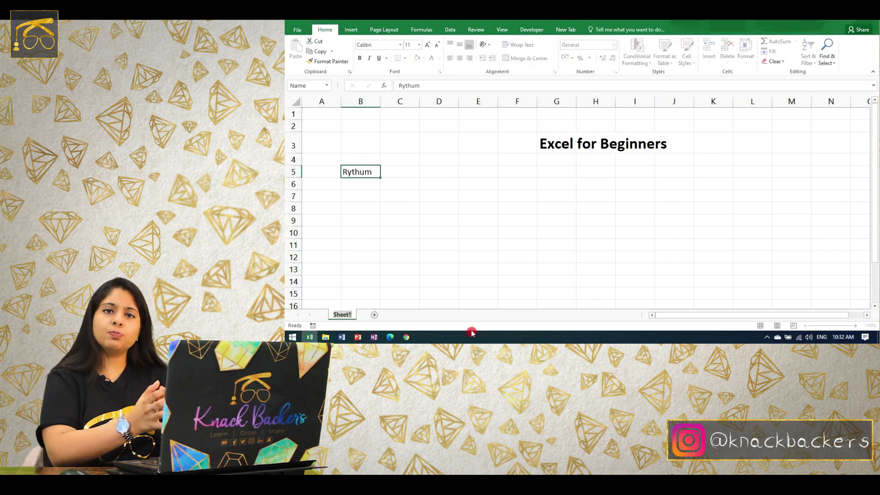
pyautogui.write('R')
pyautogui.press('BackSpace')
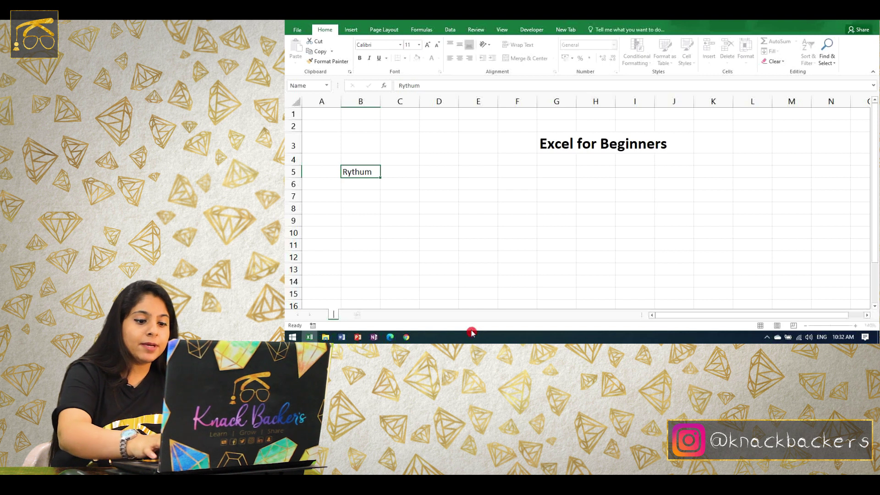
pyautogui.write('Knack')
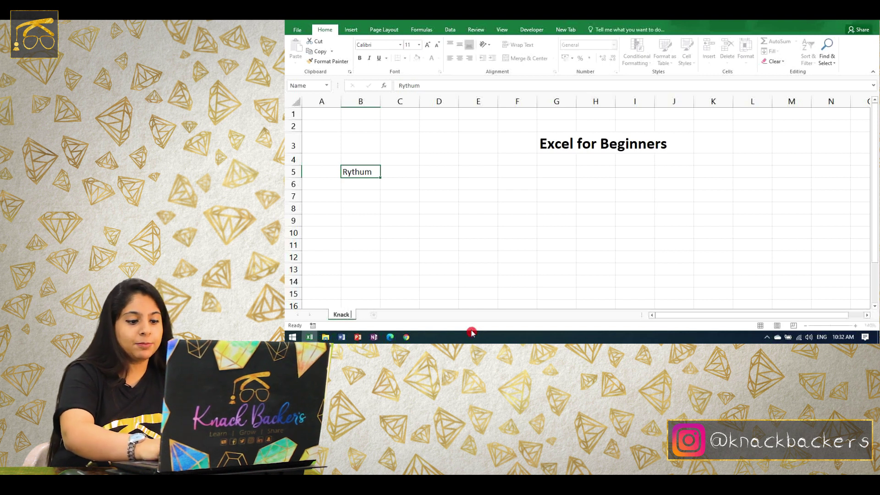
pyautogui.write(' Backers')
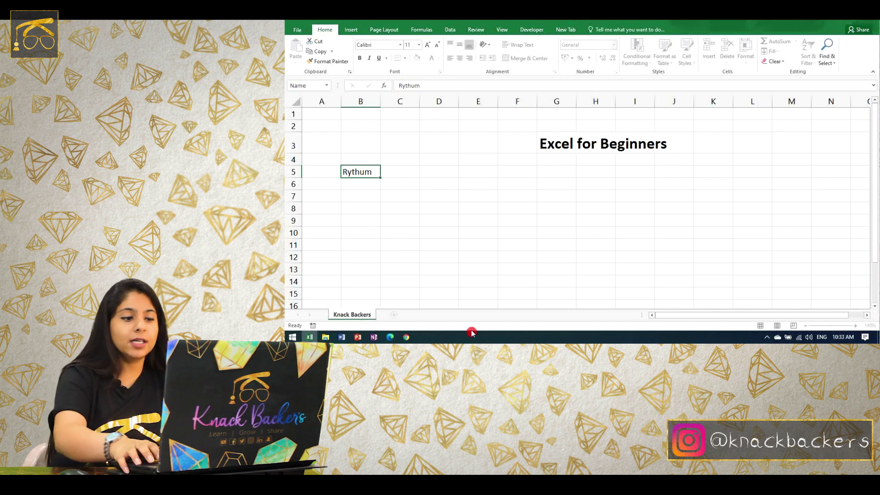
pyautogui.press('Return')
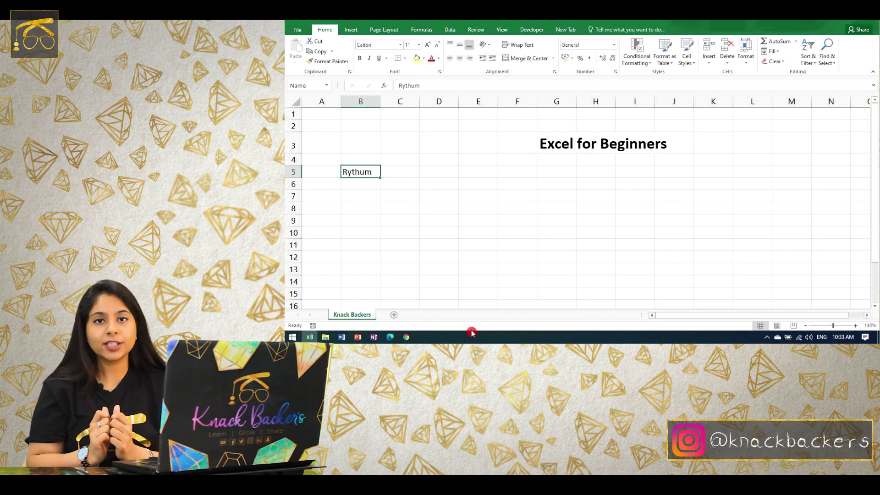
# - Color the Knack Backers sheet tab with the standard red
pyautogui.rightClick(353, 318)
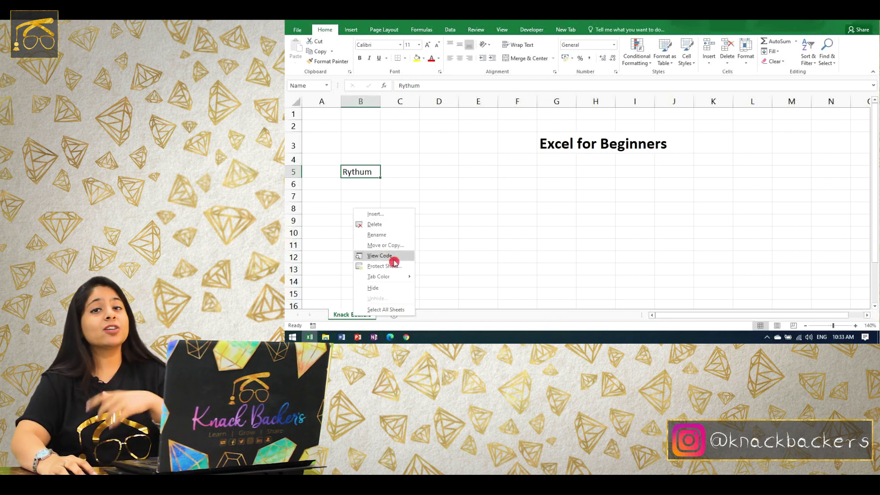
pyautogui.moveTo(400, 279)
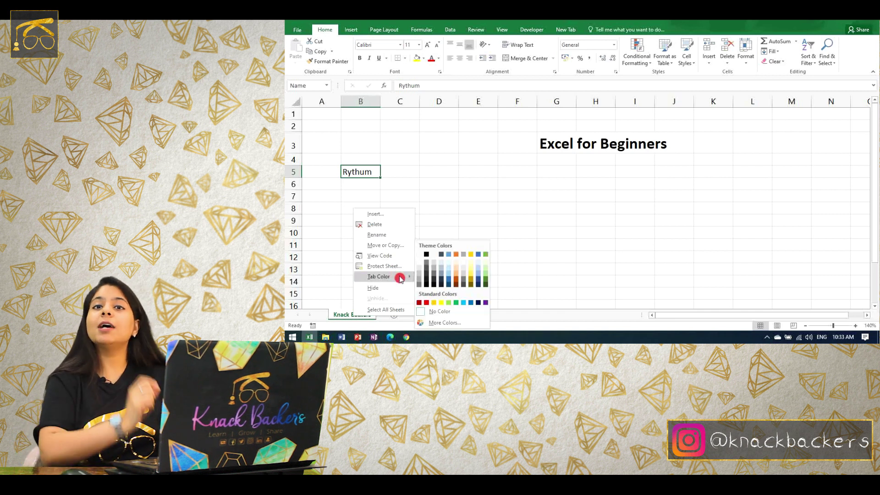
pyautogui.click(427, 303)
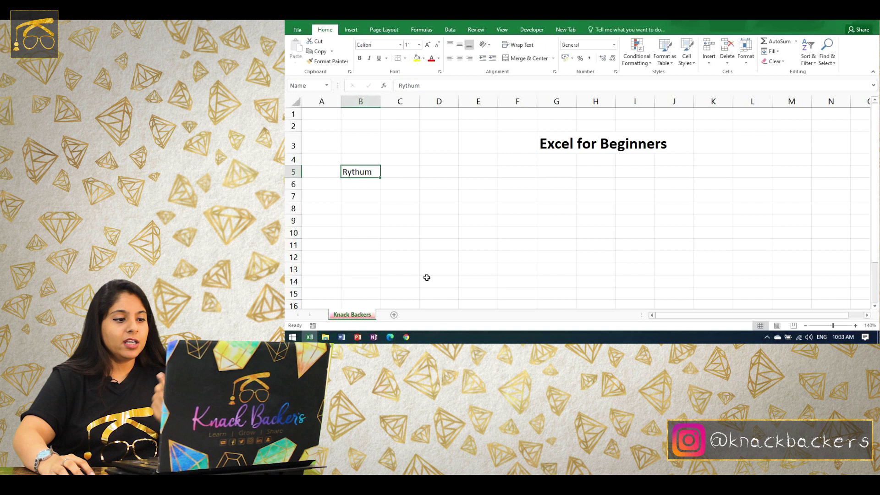
# - Add three new blank worksheets after Knack Backers and return to the Knack Backers sheet
pyautogui.click(394, 317)
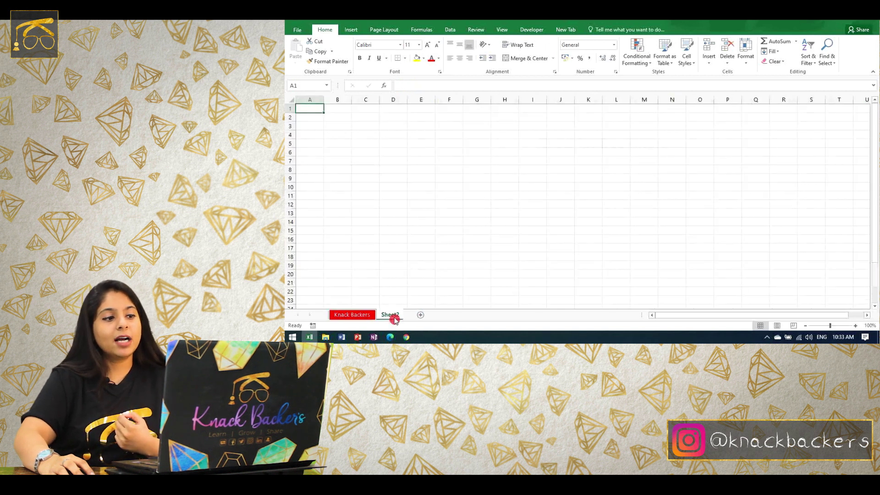
pyautogui.click(422, 315)
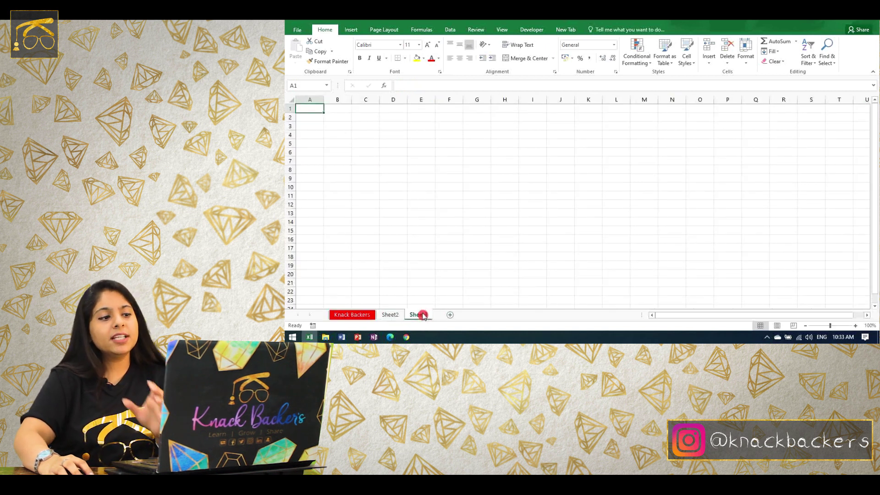
pyautogui.click(450, 315)
pyautogui.click(365, 316)
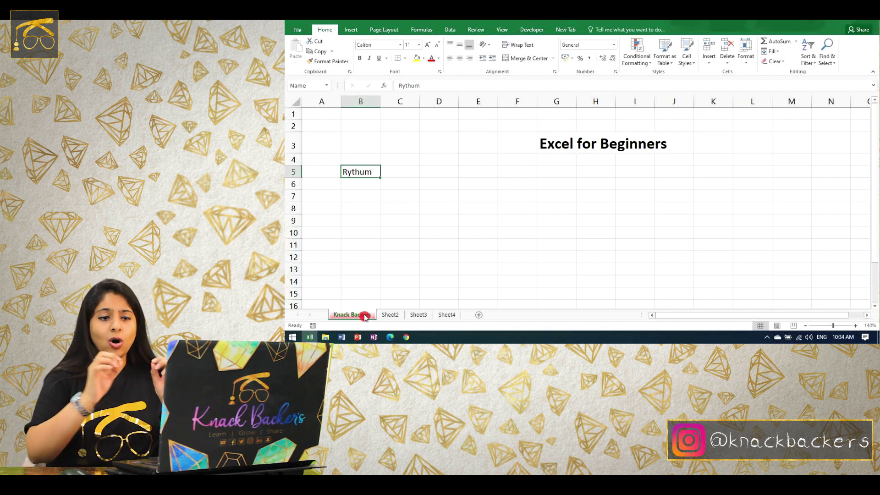
# - Zoom the Knack Backers sheet in to 160% and back out to 130%, and scroll horizontally across its columns
pyautogui.click(856, 326)
pyautogui.click(855, 326)
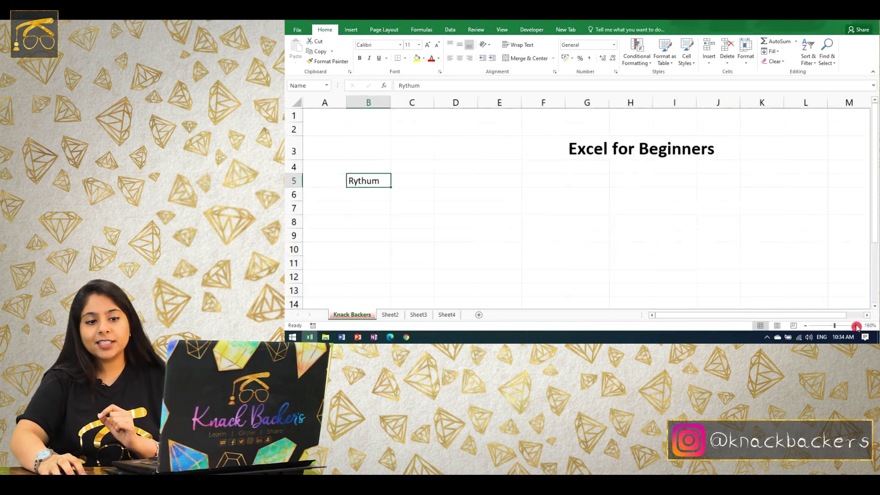
pyautogui.click(806, 326)
pyautogui.click(805, 326)
pyautogui.click(805, 326)
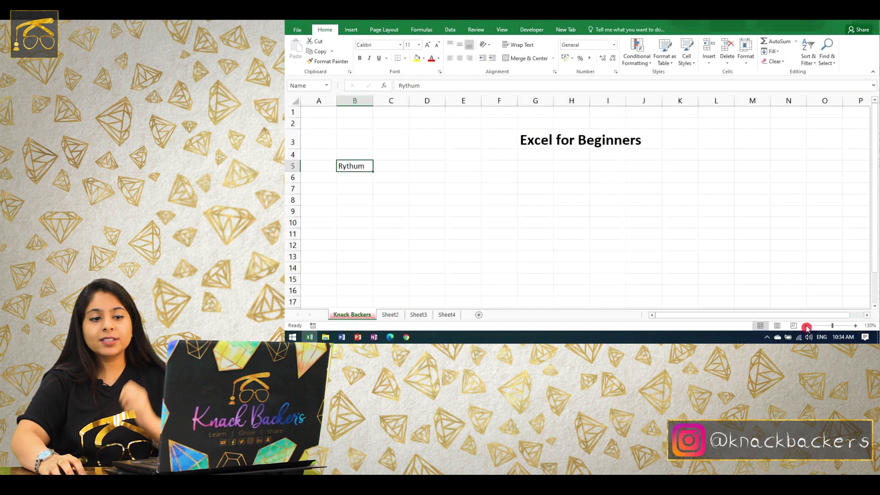
pyautogui.moveTo(812, 318); pyautogui.dragTo(683, 320)
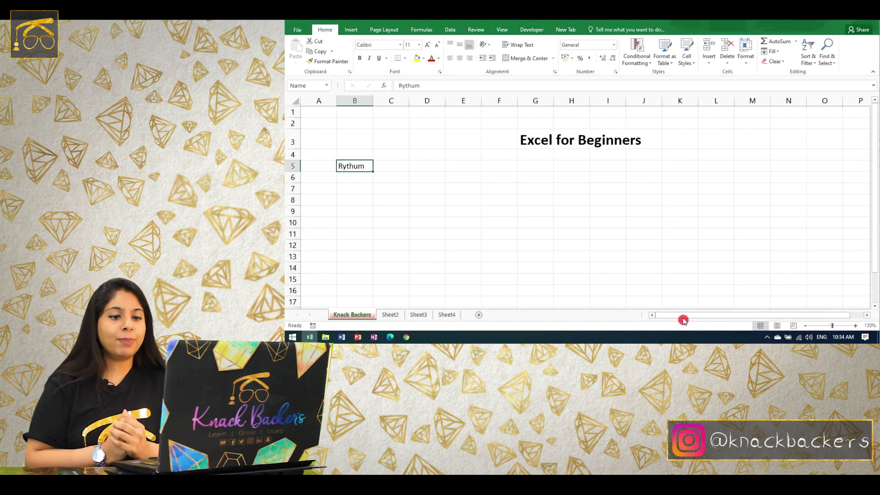